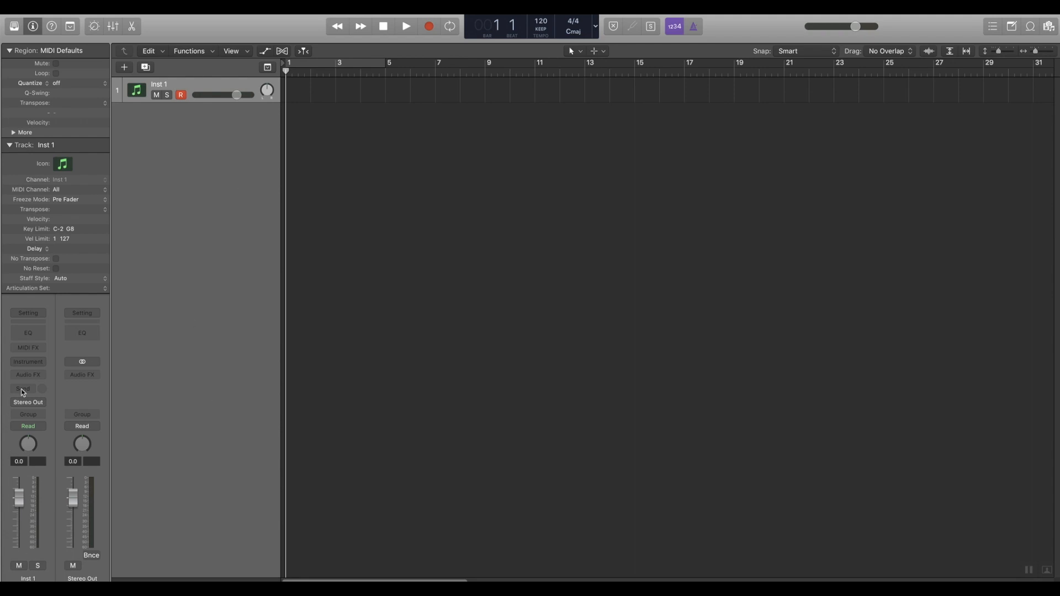
- Insert Reaktor 6 in stereo as the instrument plug-in on the Inst 1 track
click(28, 362)
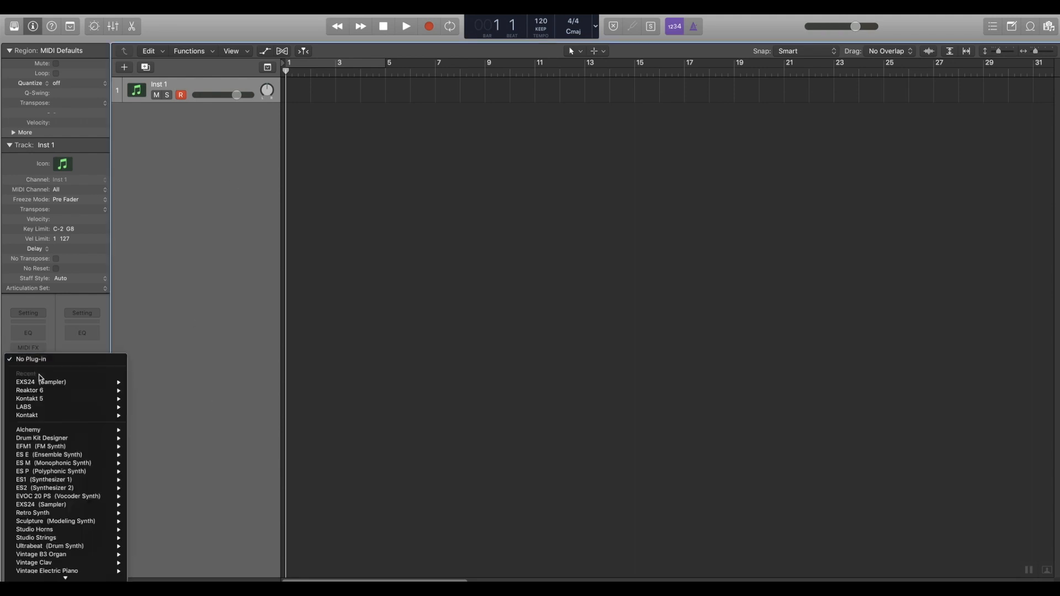
scroll(41, 379, down, 1)
mouse_move(47, 385)
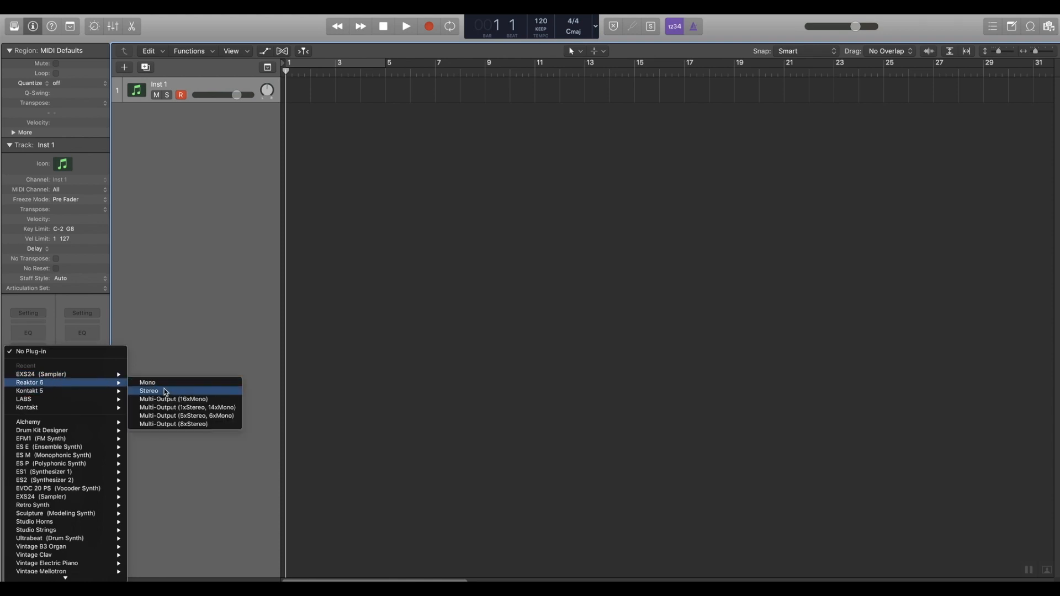
click(167, 392)
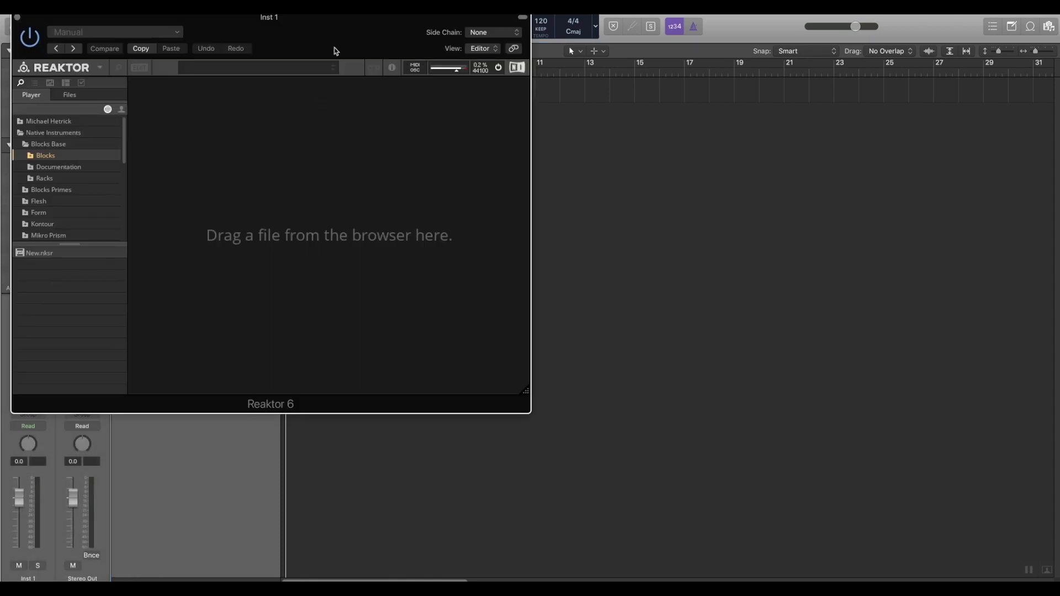
- Enlarge the Reaktor window and load the New.nksr ensemble into the rack
drag(525, 391, 1032, 548)
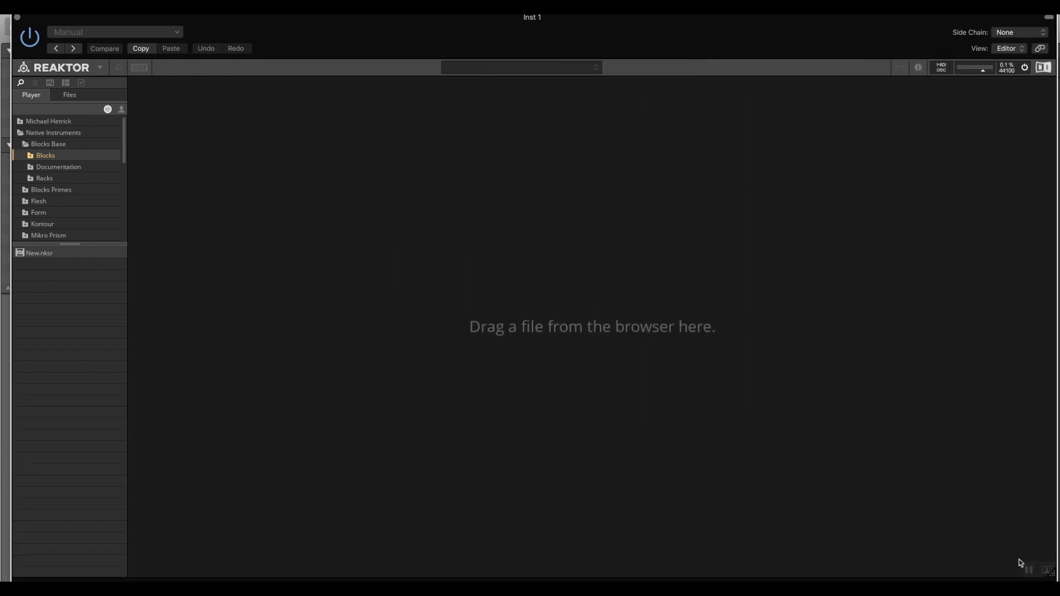
click(33, 258)
drag(24, 255, 397, 266)
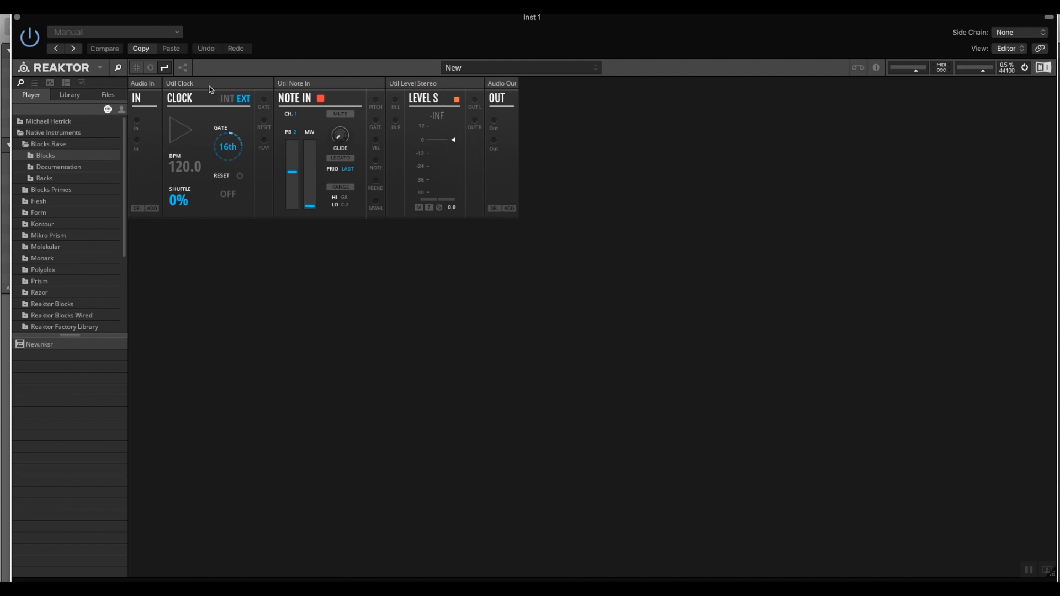
- Hide the audio in/out panels and delete the Util Clock block from the rack
click(136, 68)
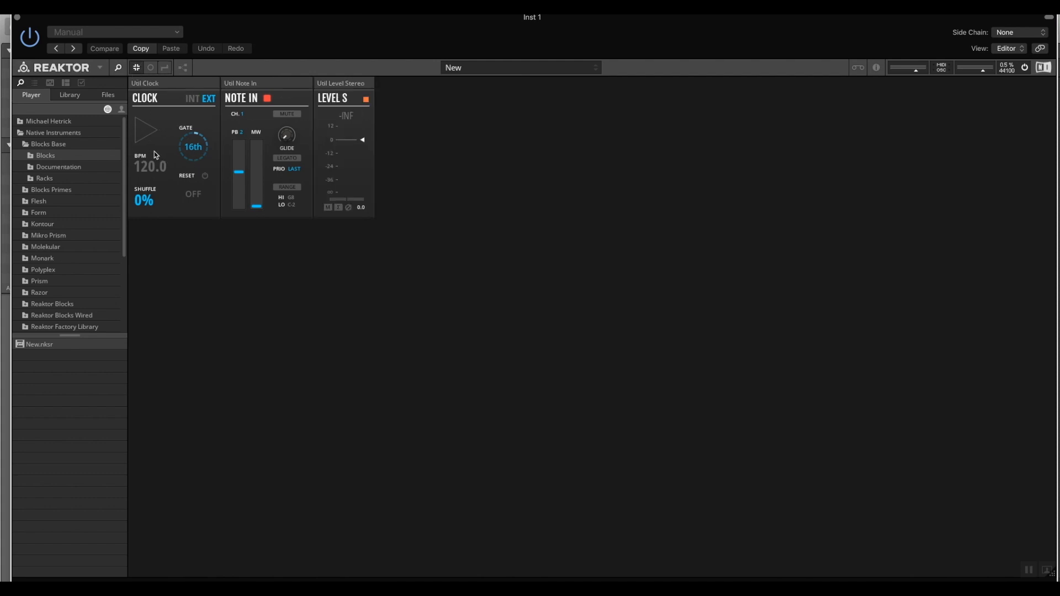
click(177, 85)
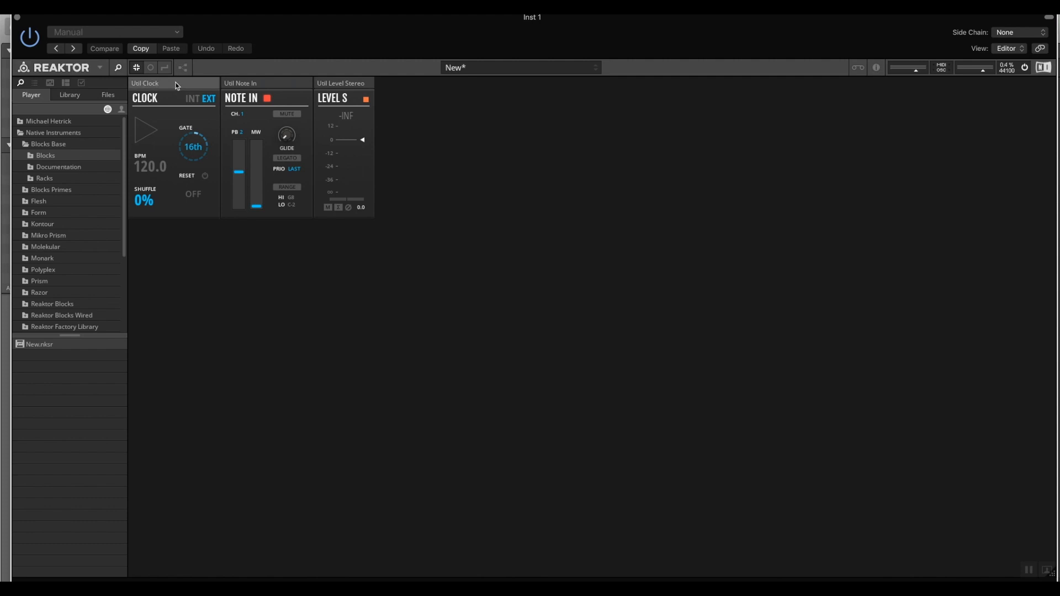
key(Delete)
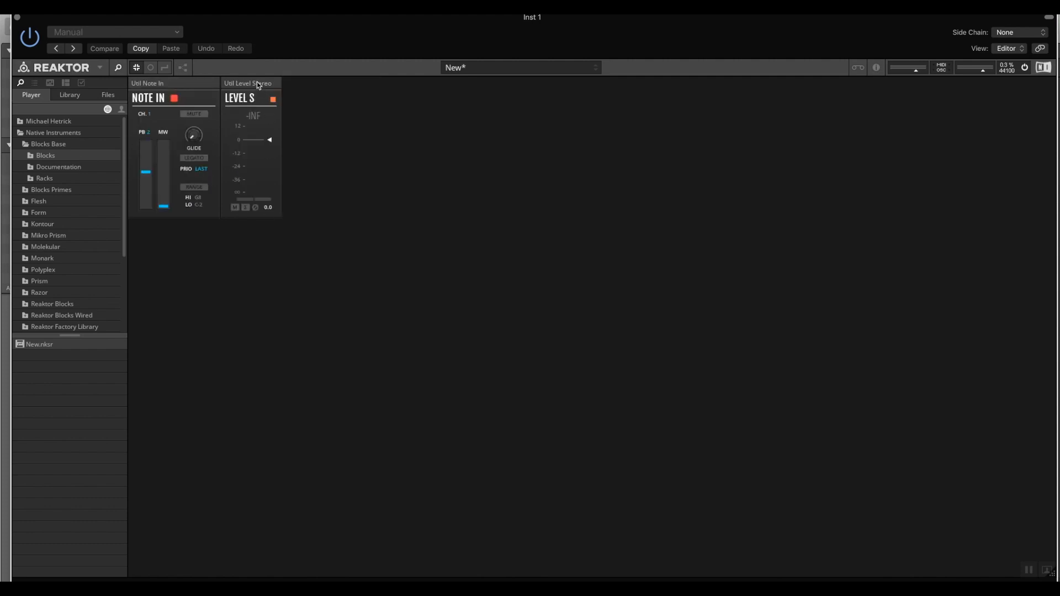
- Delete the Util Level Stereo block from the rack
drag(259, 85, 168, 229)
key(Delete)
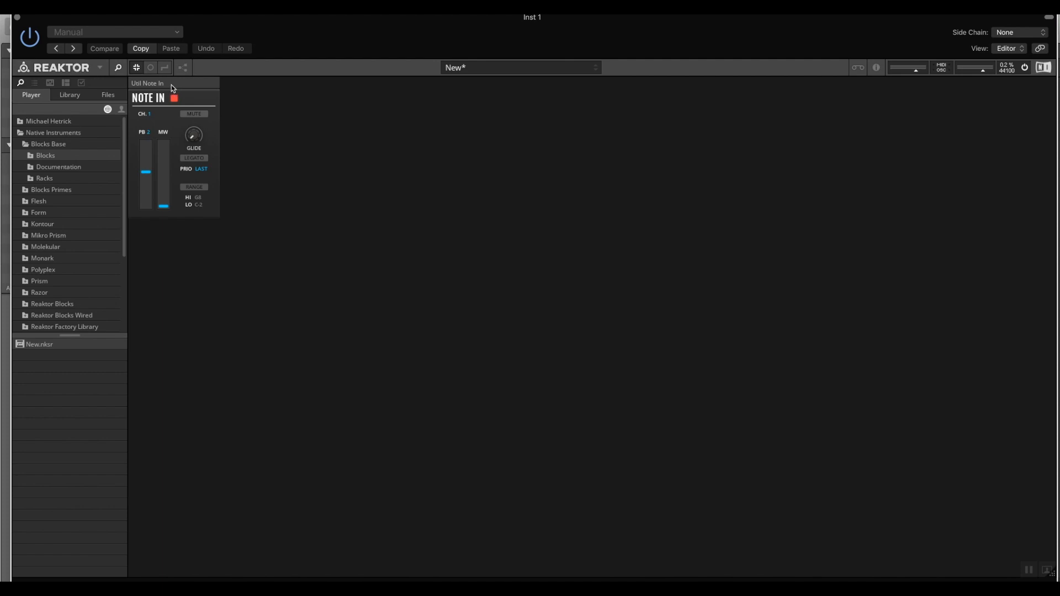
- Search for "osc" and add the Blocks Base OSC-Bento Oscillator block
double_click(330, 169)
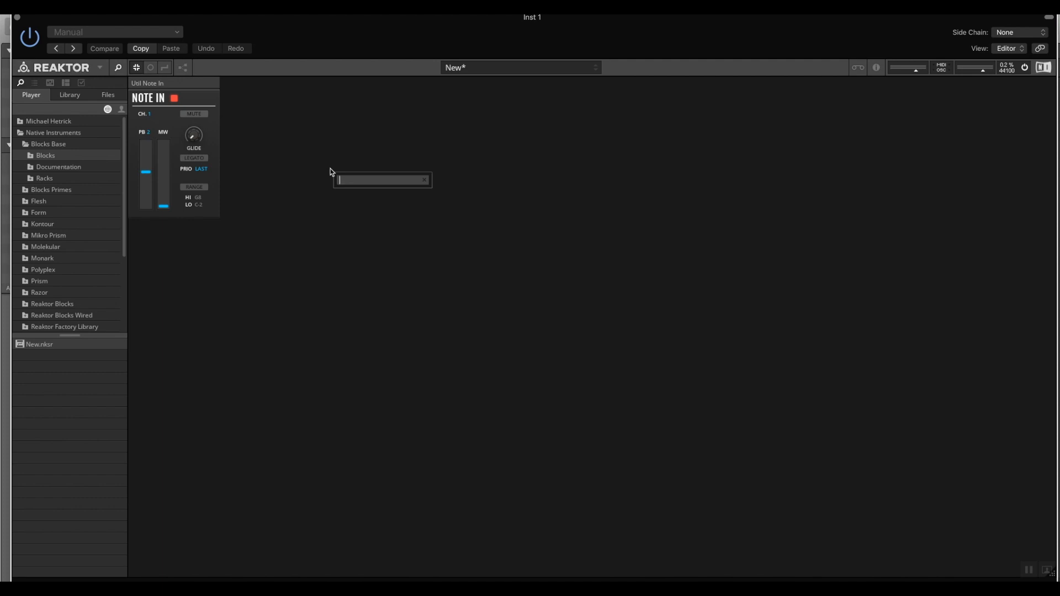
text(osc)
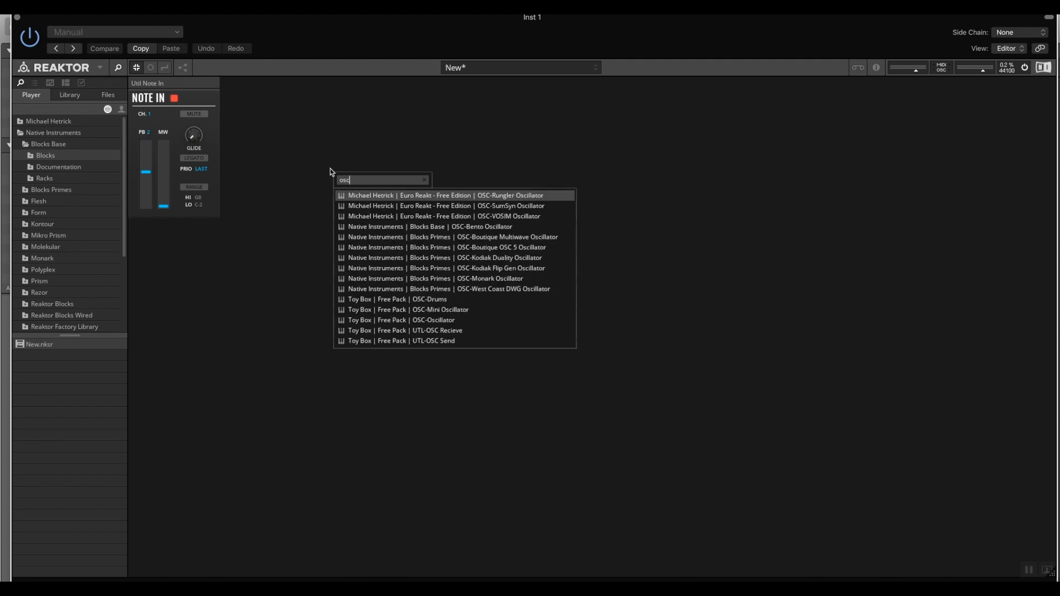
click(398, 231)
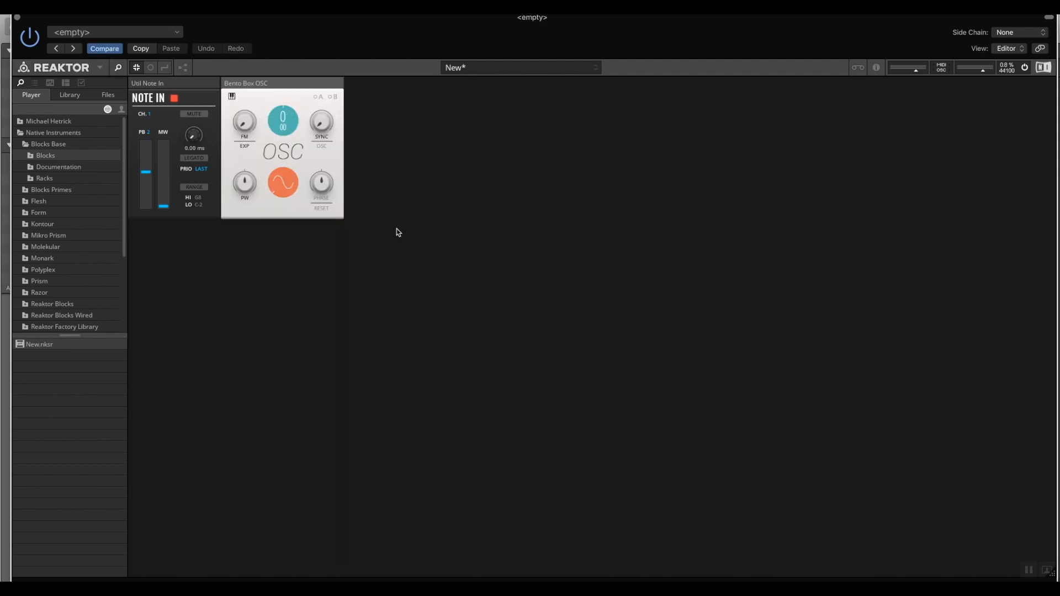
- Search for "fil", add the Blocks Base FLT-Bento SVF Filter, and place it beside the oscillator
double_click(461, 186)
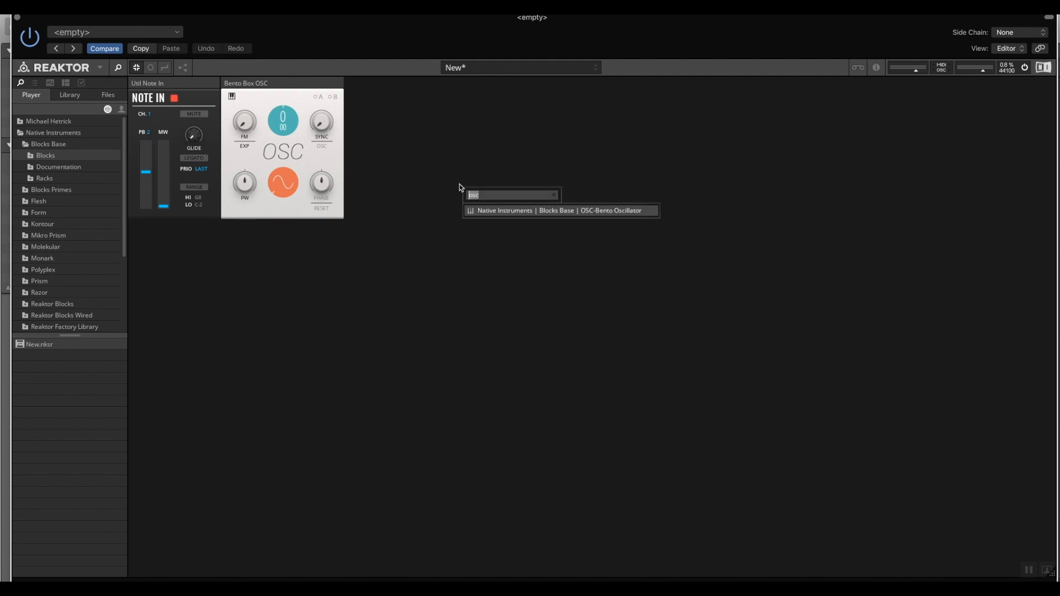
text(fil)
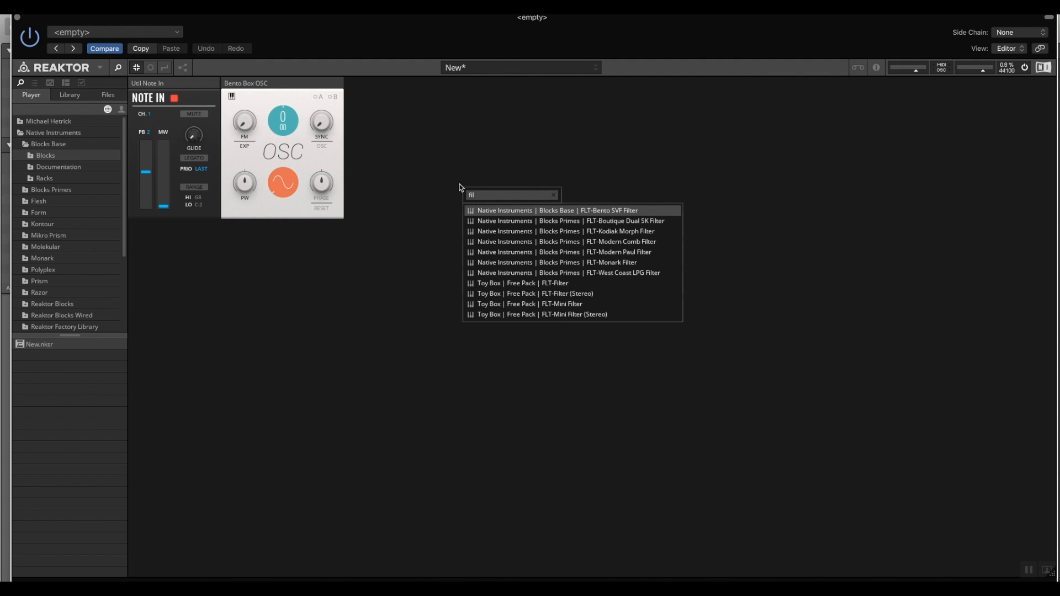
click(521, 211)
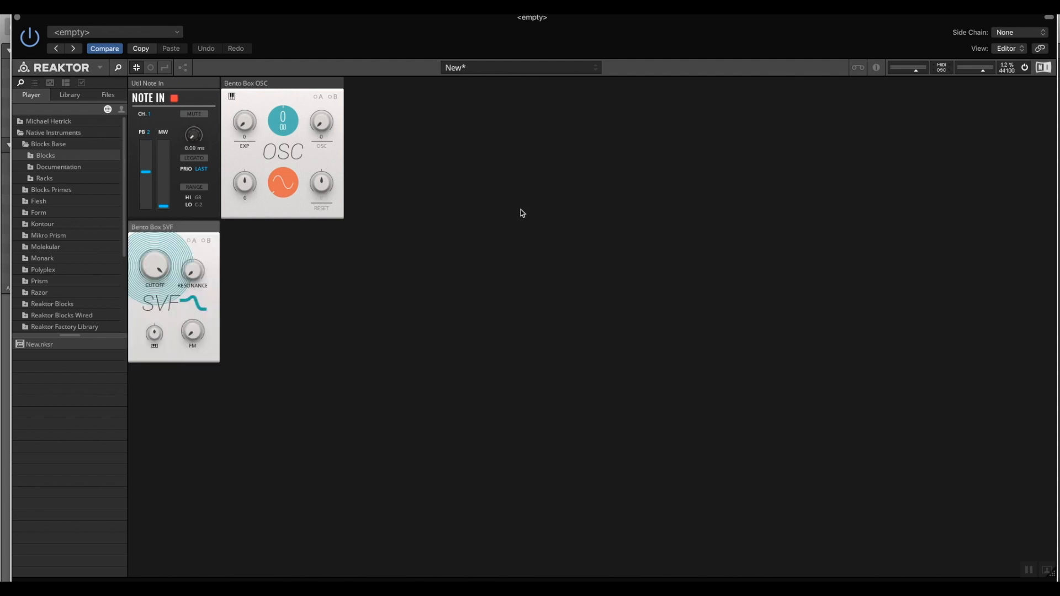
drag(173, 227, 411, 73)
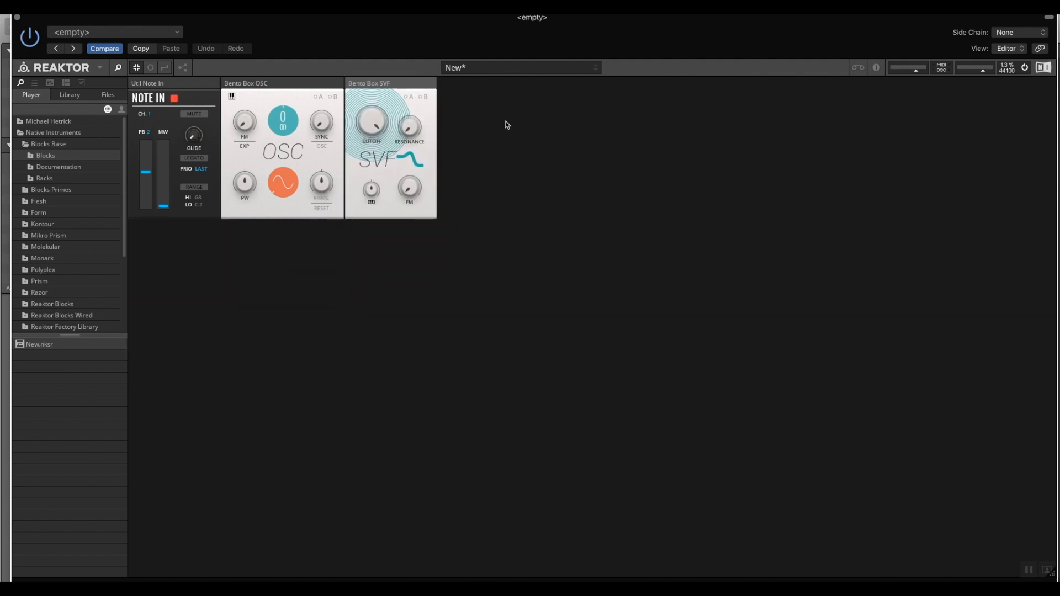
- Search for "amp" and add the Blocks Base AMP-Bento VCA block
double_click(509, 209)
text(fil)
text(am)
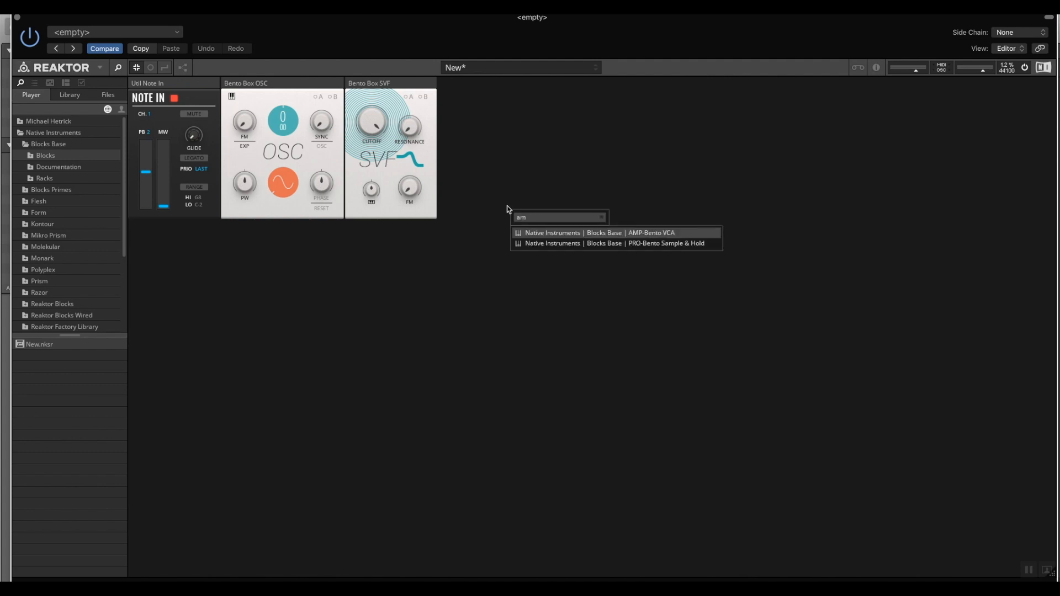
text(p)
click(552, 235)
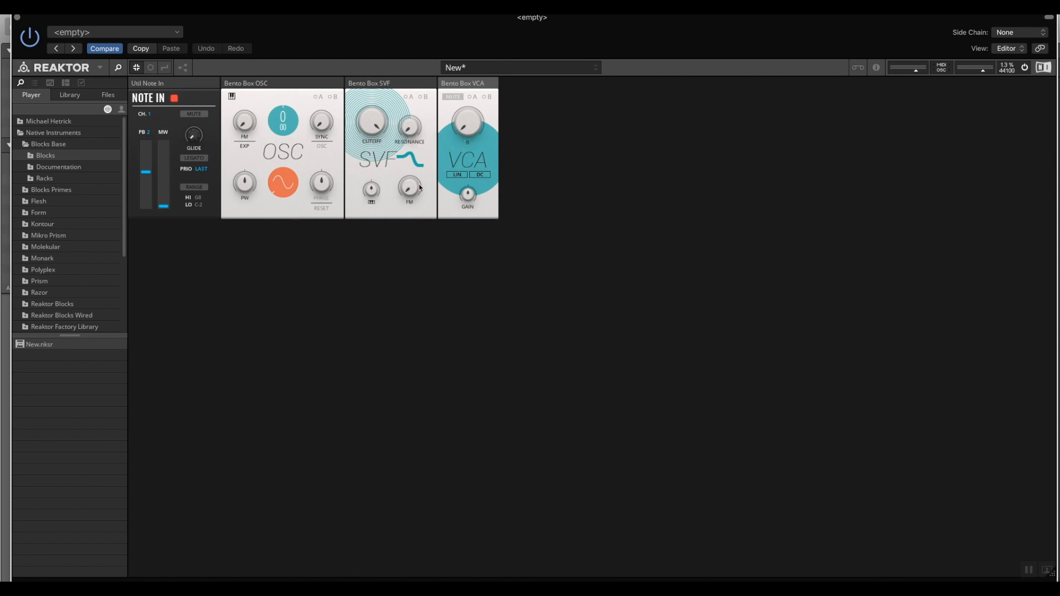
- Open the structure view and spread Note In, OSC, SVF, VCA and the outputs from left to right
click(183, 68)
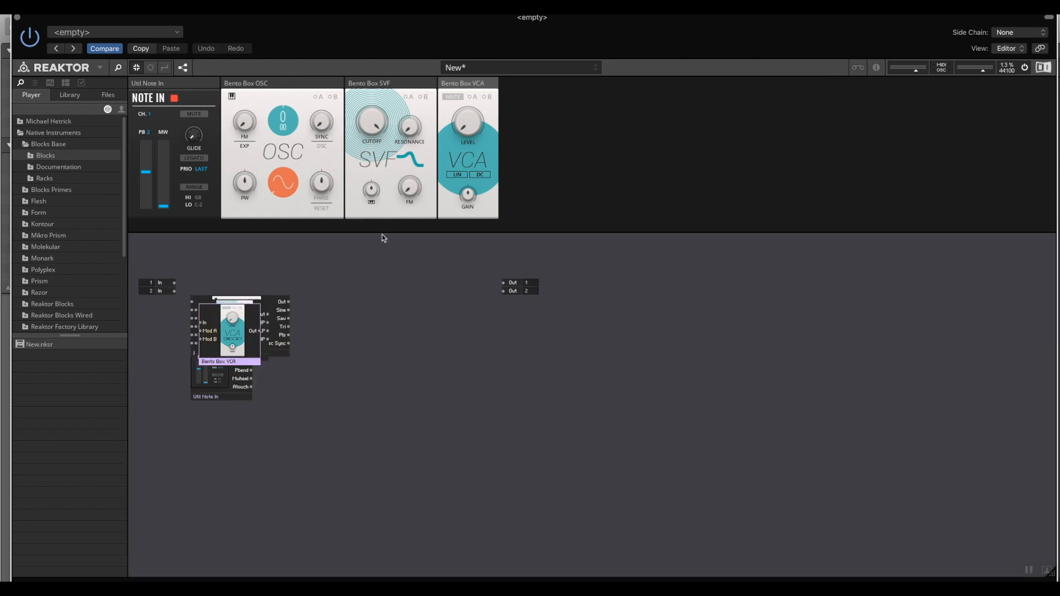
drag(574, 331, 771, 330)
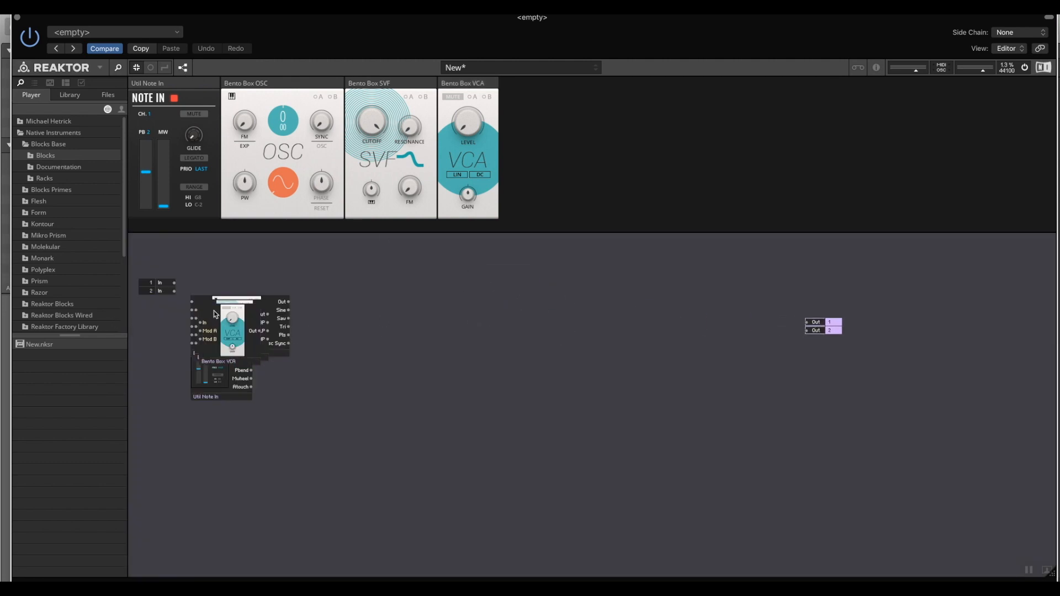
drag(214, 318, 707, 317)
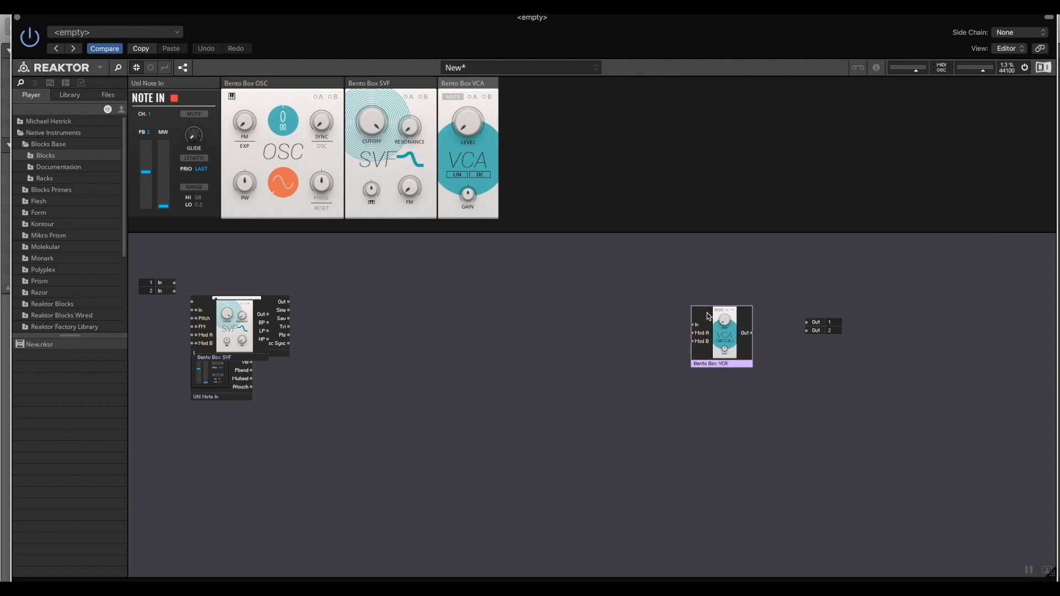
drag(240, 308, 610, 312)
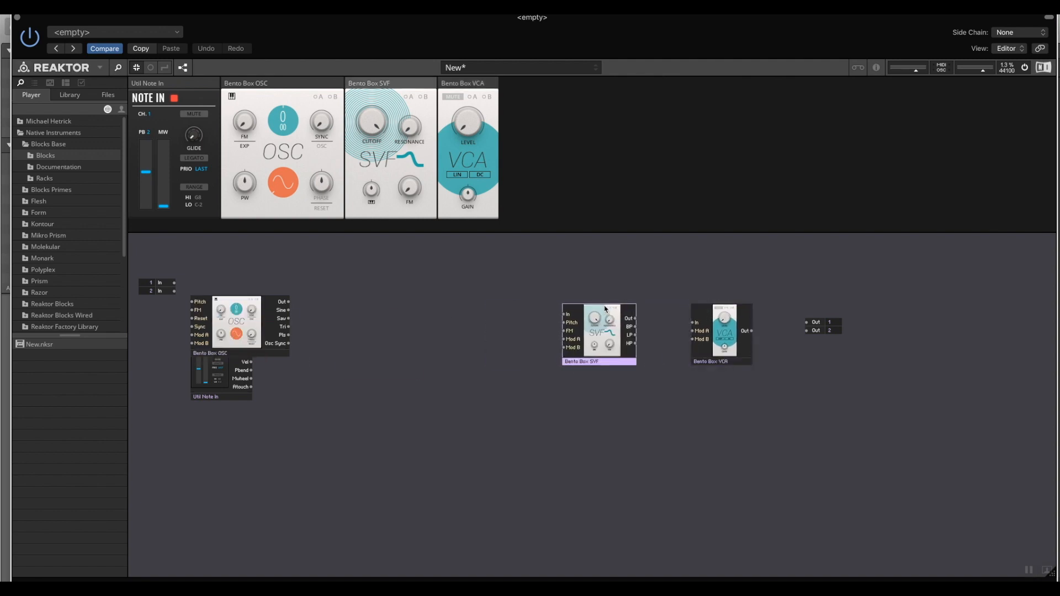
click(247, 301)
drag(246, 309, 439, 320)
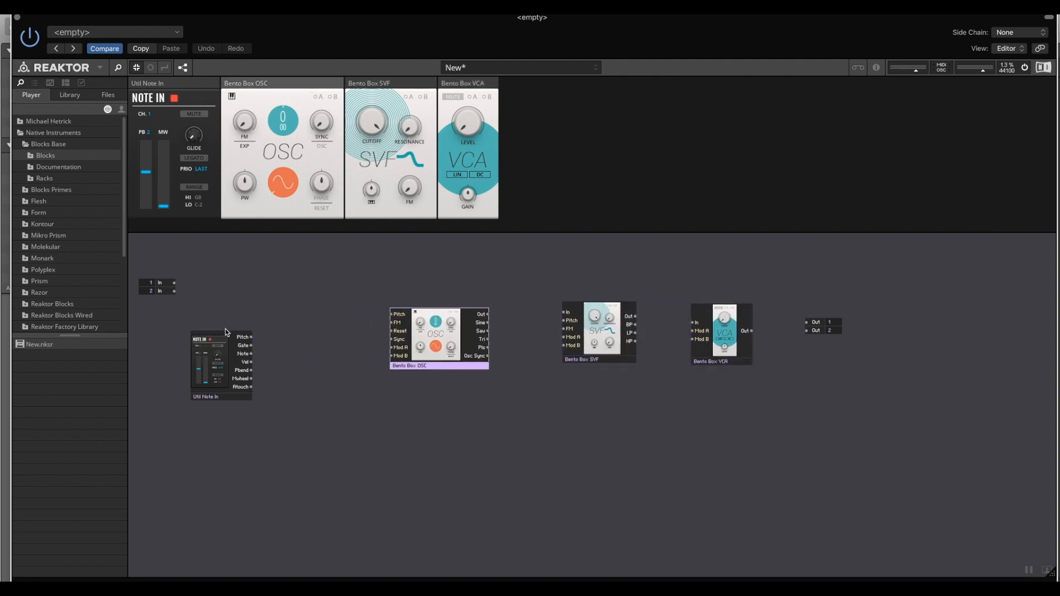
drag(231, 339, 245, 289)
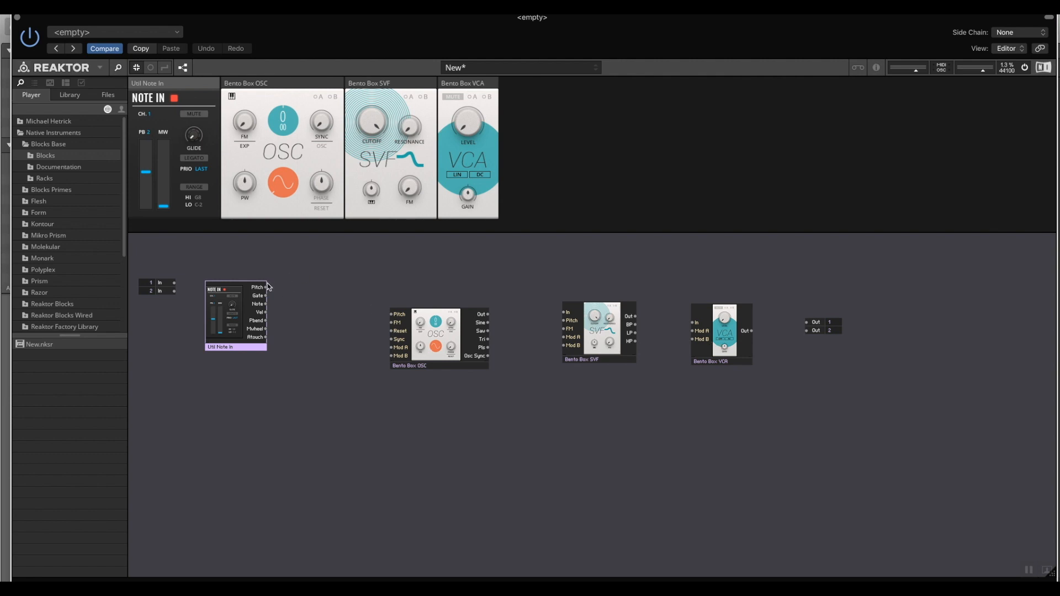
- Wire Note In Pitch to OSC Pitch, OSC Out to SVF In, SVF Out to VCA In, and VCA Out to both outputs
drag(265, 289, 393, 315)
drag(489, 314, 565, 315)
click(638, 321)
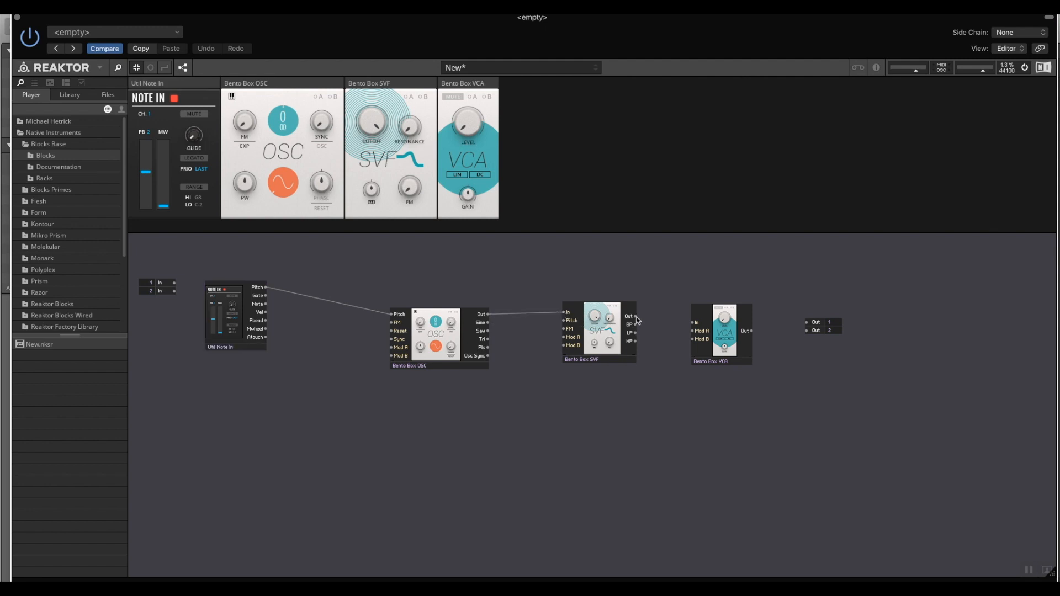
drag(636, 317, 807, 330)
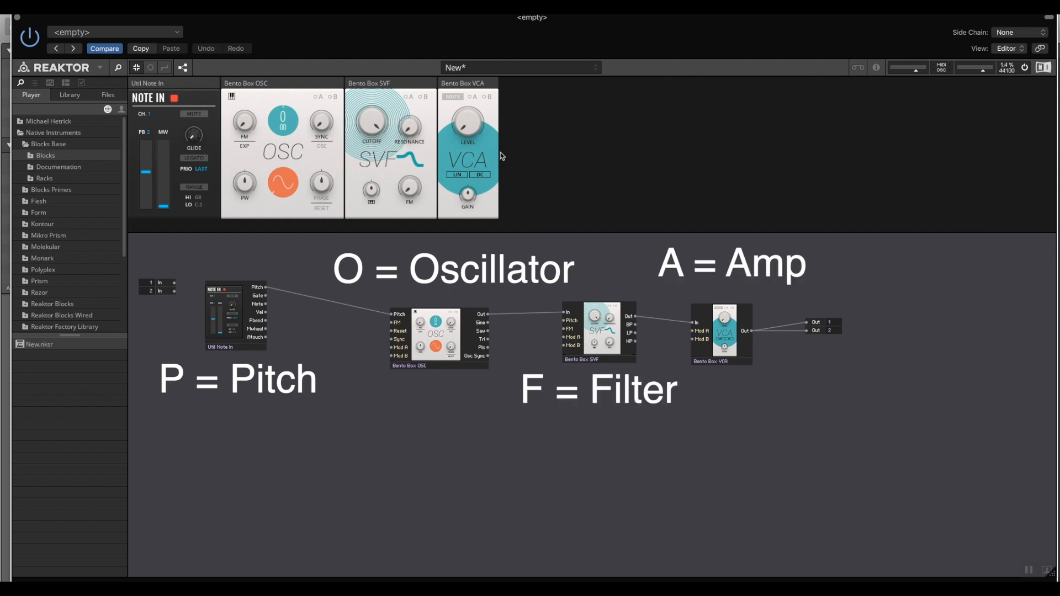
- Turn up the VCA block's Level knob
click(472, 131)
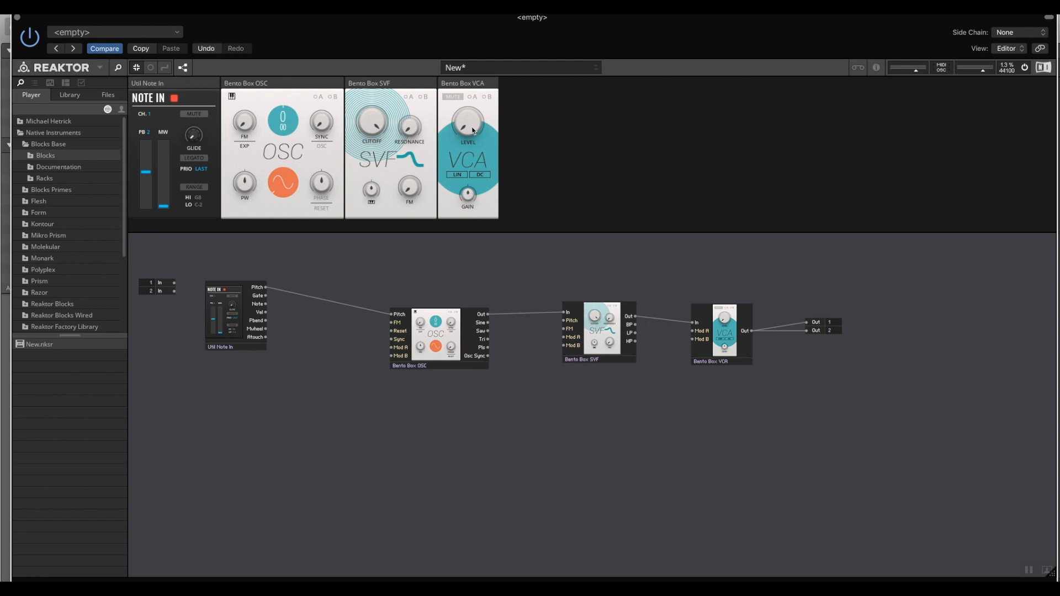
mouse_move(473, 131)
mouse_down()
mouse_move(482, 59)
mouse_move(488, 143)
mouse_up()
- Search for "env" and add the Blocks Base MOD-Bento ADSR Envelope below the signal chain
drag(253, 350, 252, 368)
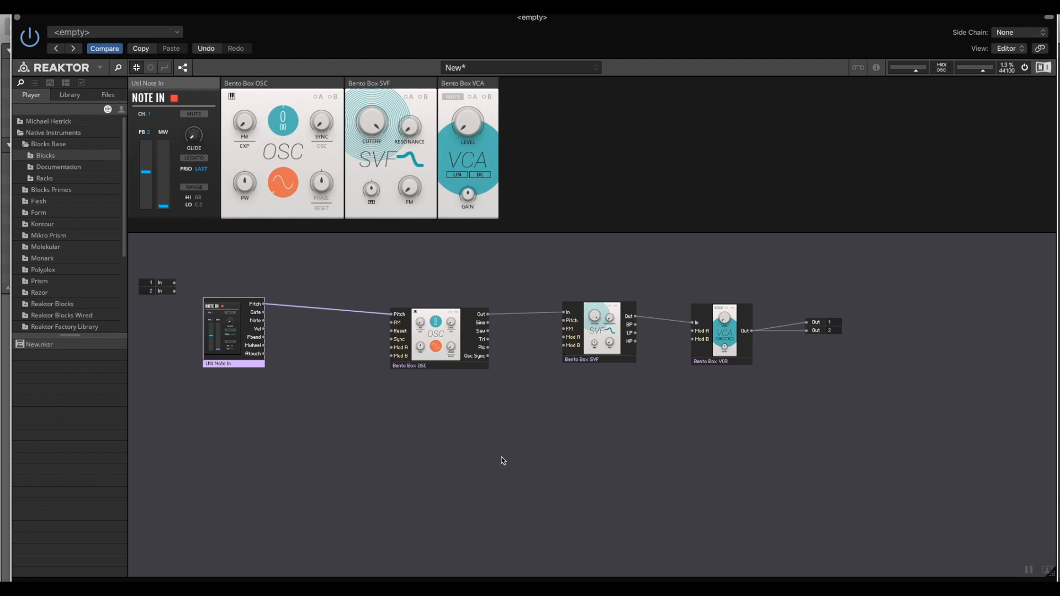
double_click(520, 435)
text(amp)
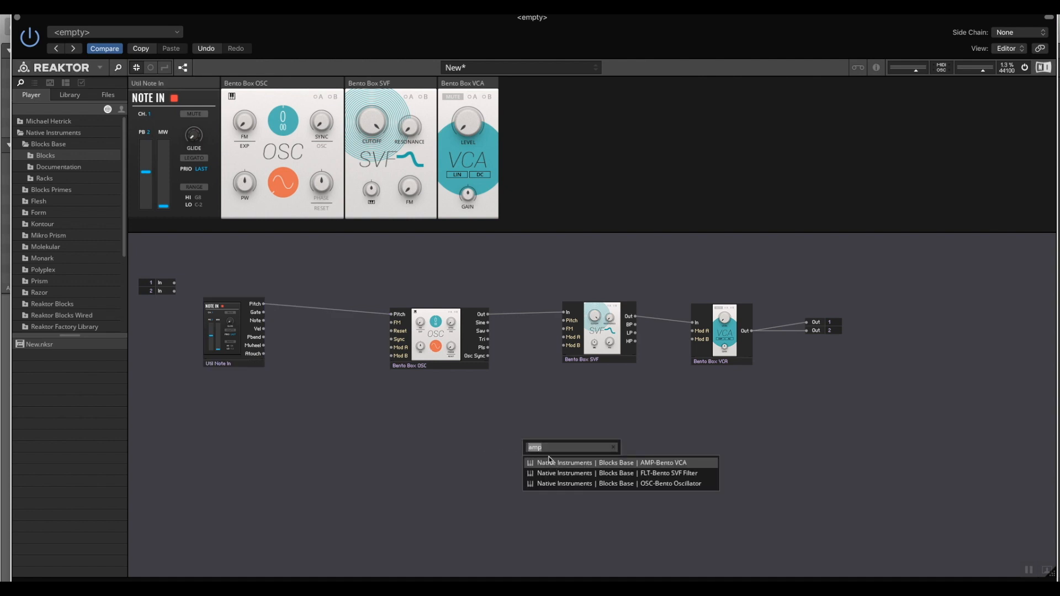
text(env)
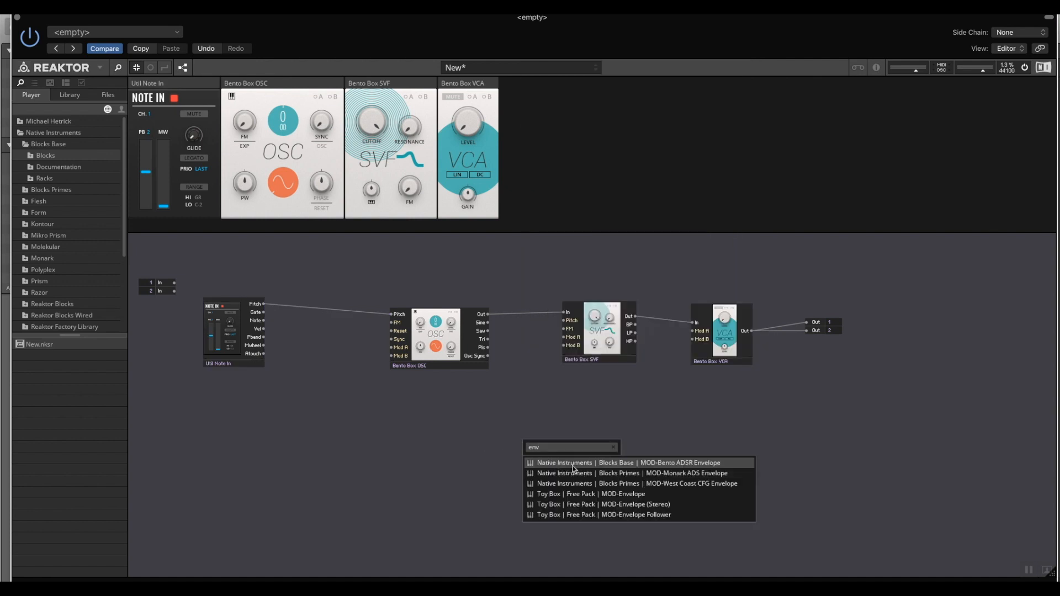
click(571, 468)
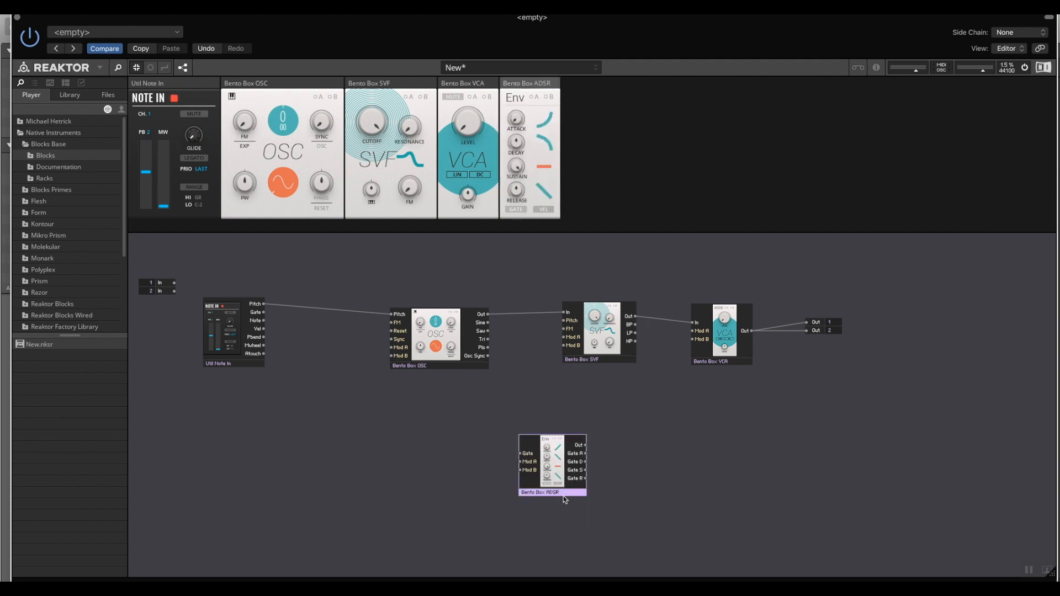
drag(569, 493, 433, 484)
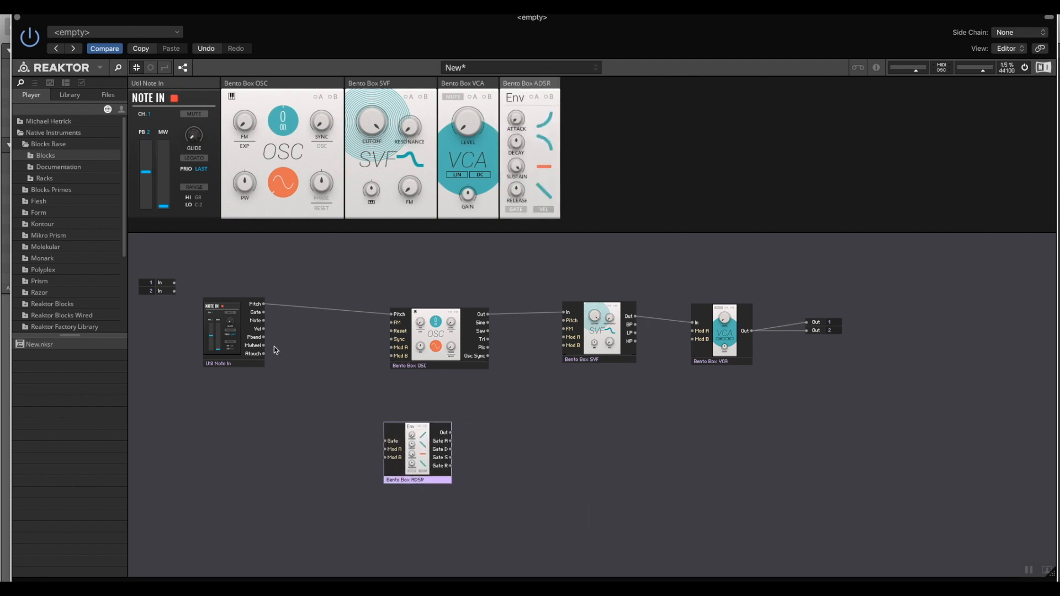
- Connect Note In Gate to the ADSR Gate input and ADSR Out to the VCA Mod A input
drag(264, 312, 385, 442)
drag(451, 436, 692, 331)
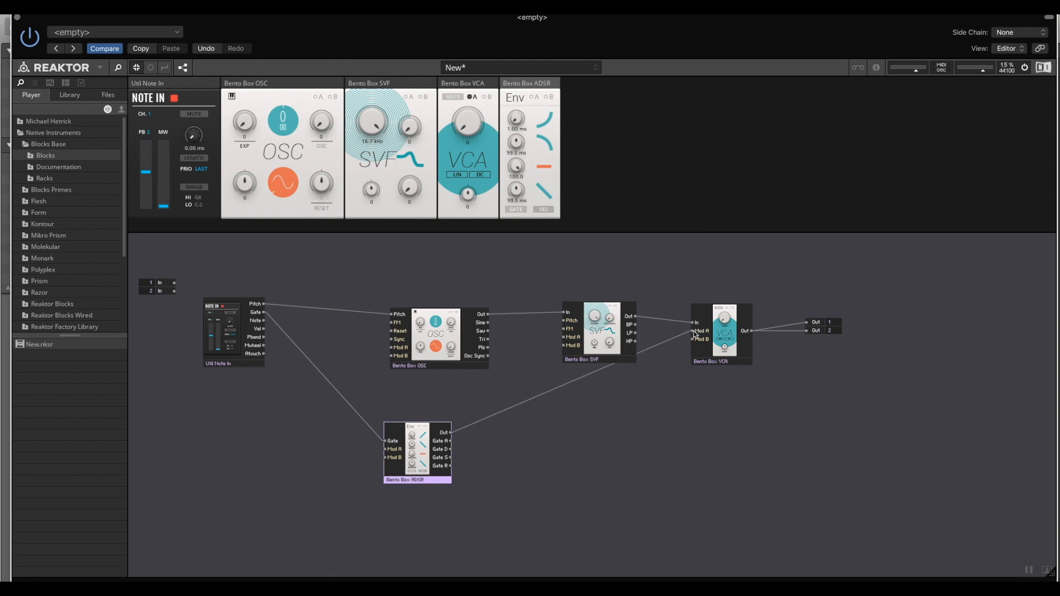
drag(431, 488, 483, 497)
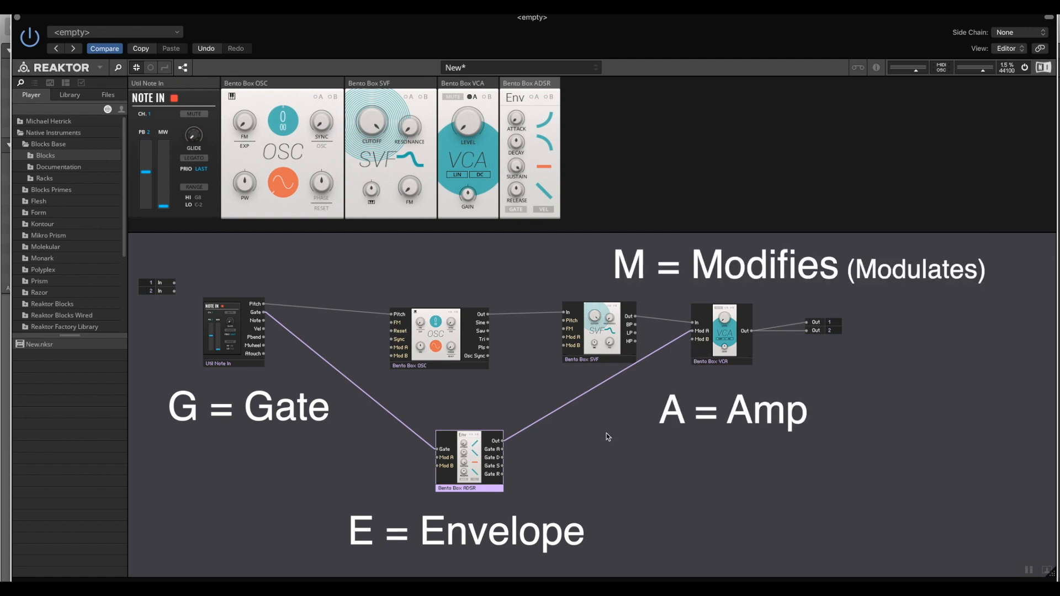
drag(476, 491, 478, 484)
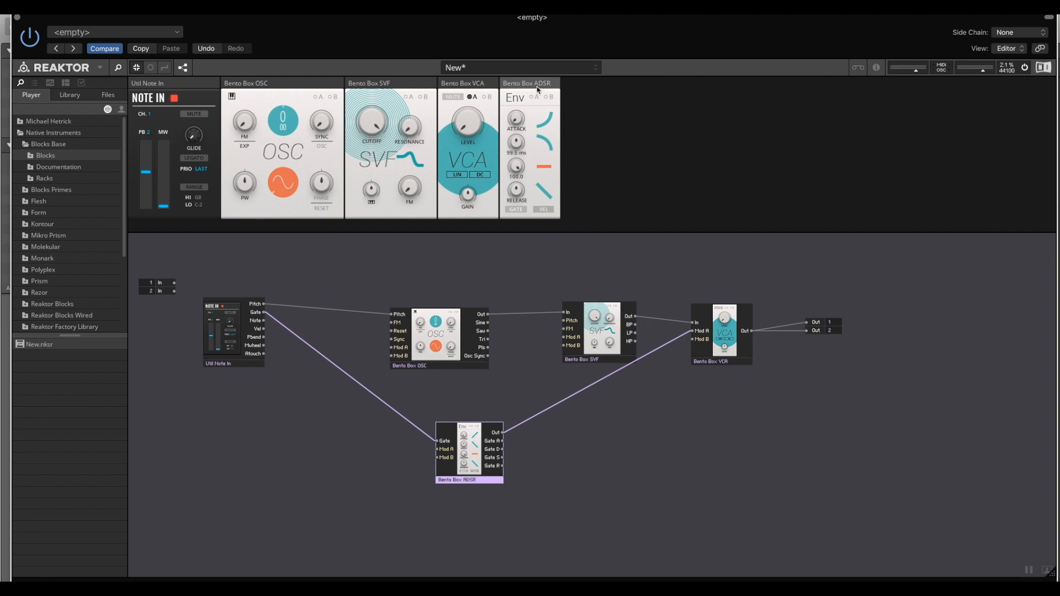
- Move the ADSR panel next to Note In in the rack and nudge the VCA module down in the structure
drag(521, 89, 253, 84)
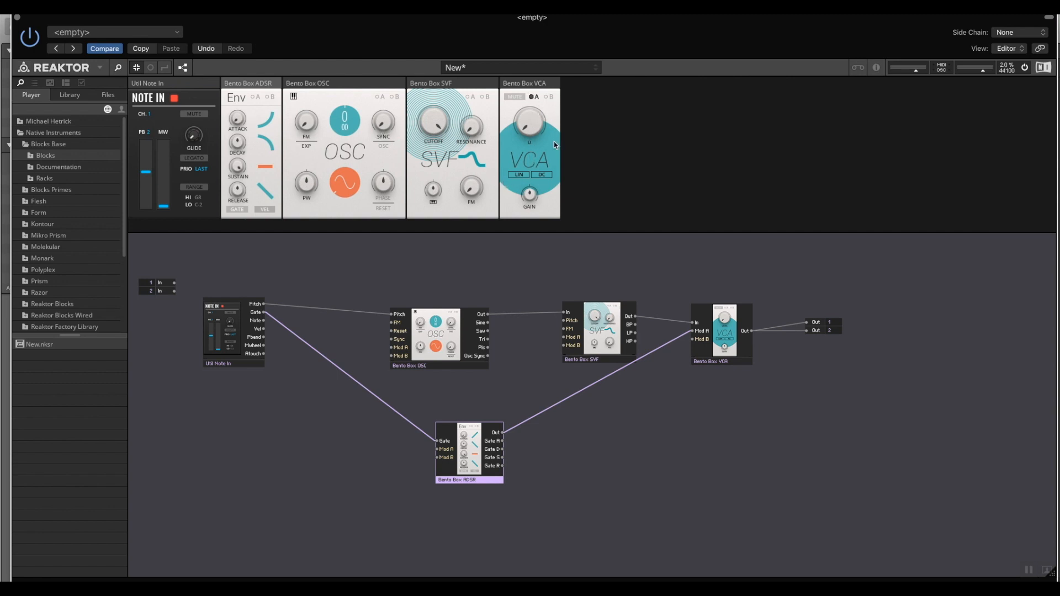
click(553, 117)
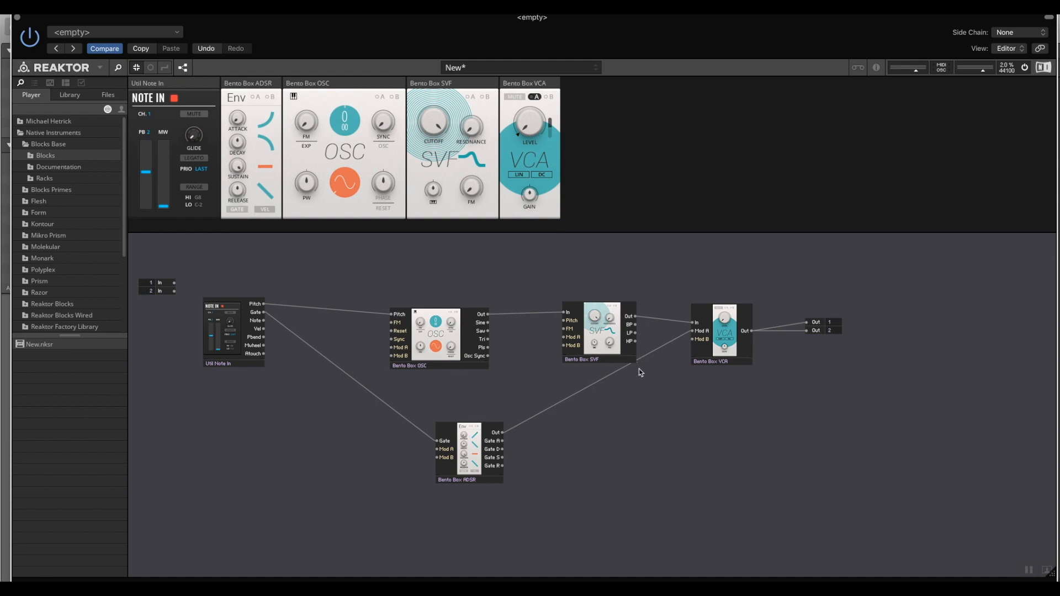
drag(733, 366, 735, 393)
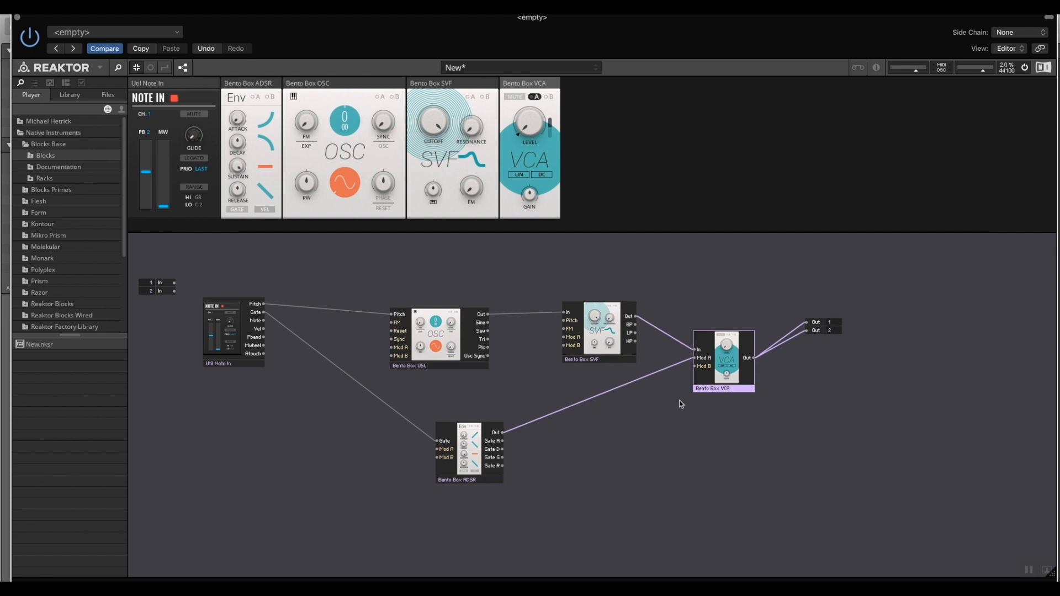